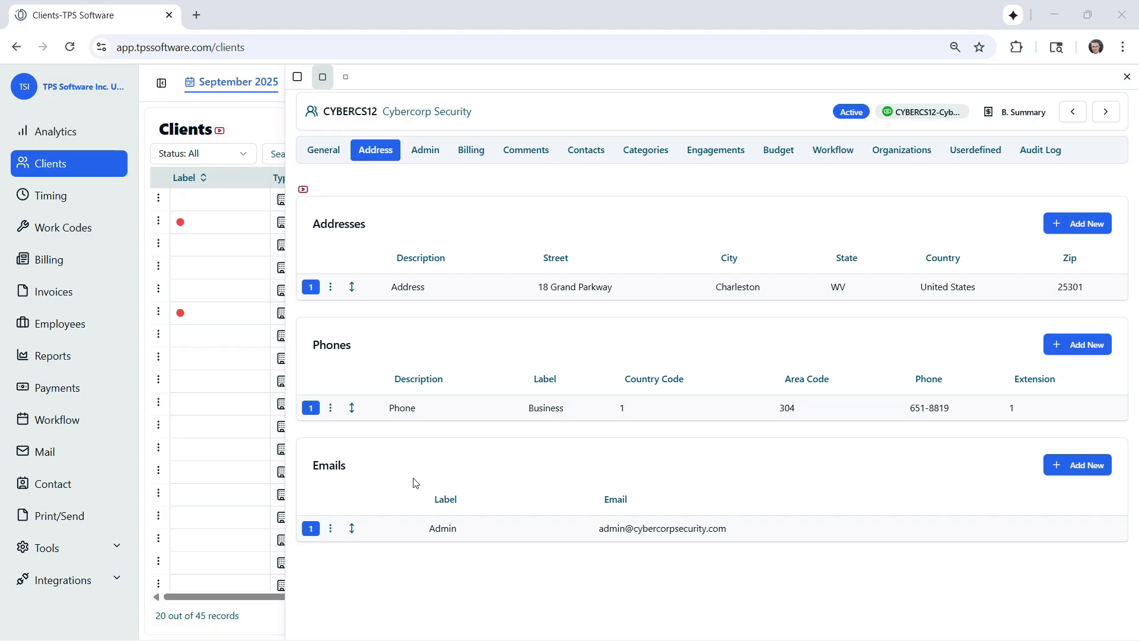
Inspect the edit form of Cybercorp Security's address and the form for adding a phone number, closing each without changes
left_click(330, 286)
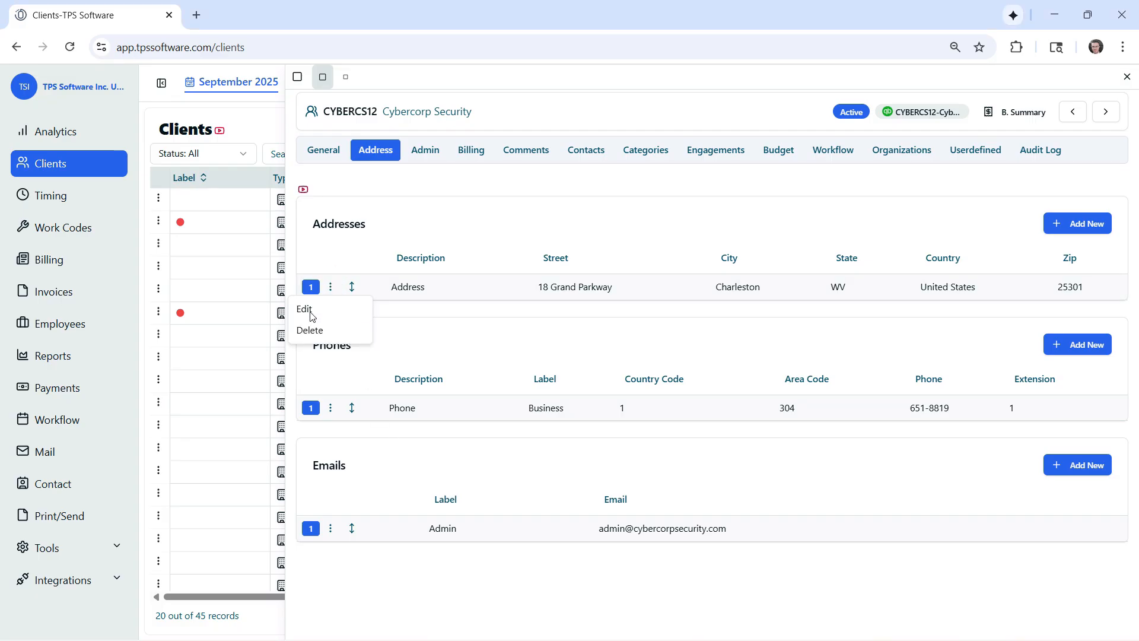
left_click(308, 313)
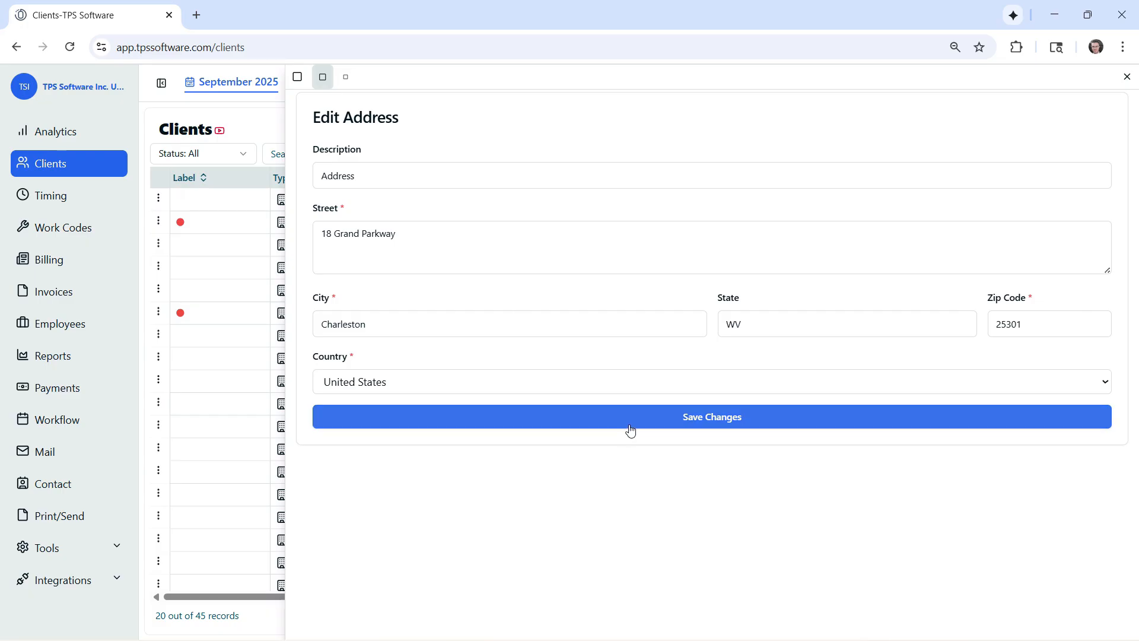
left_click(1118, 79)
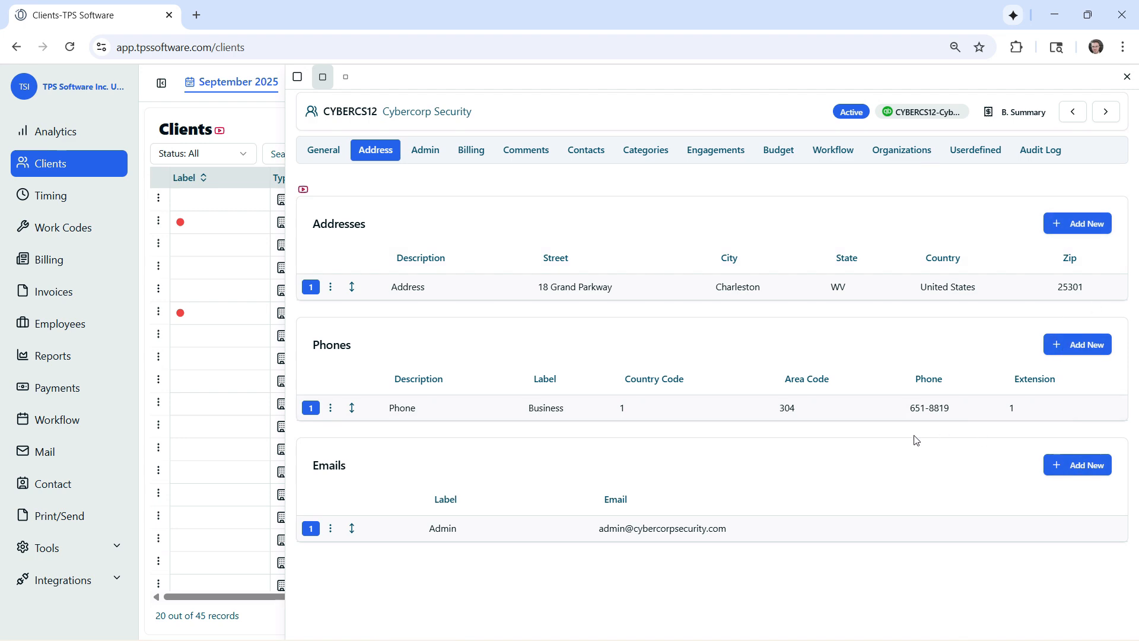
left_click(1062, 344)
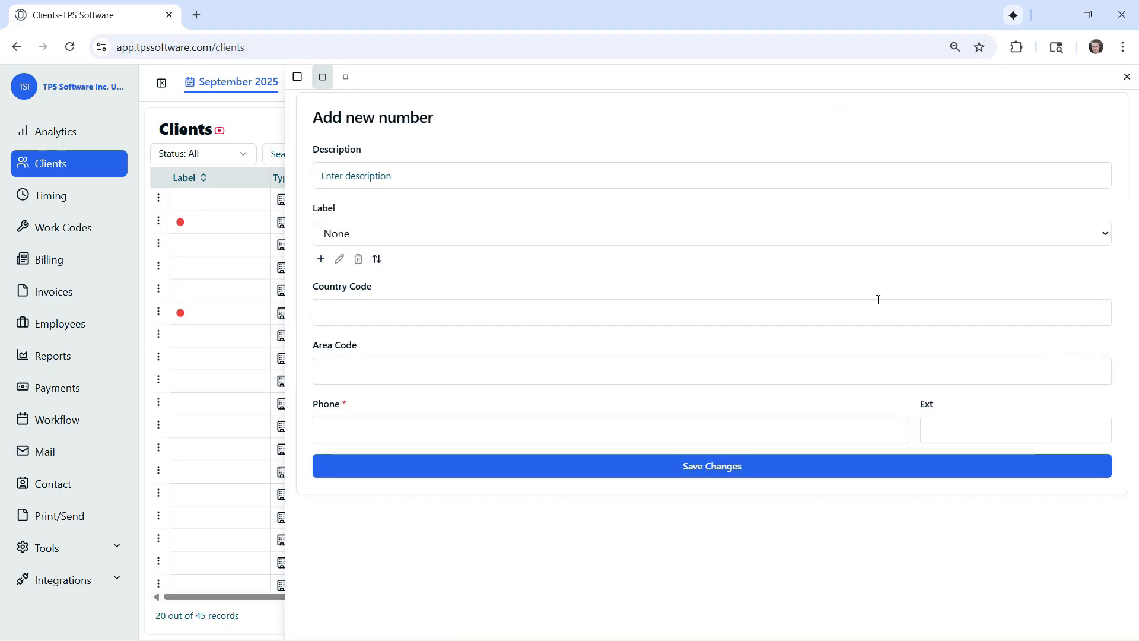
left_click(1126, 77)
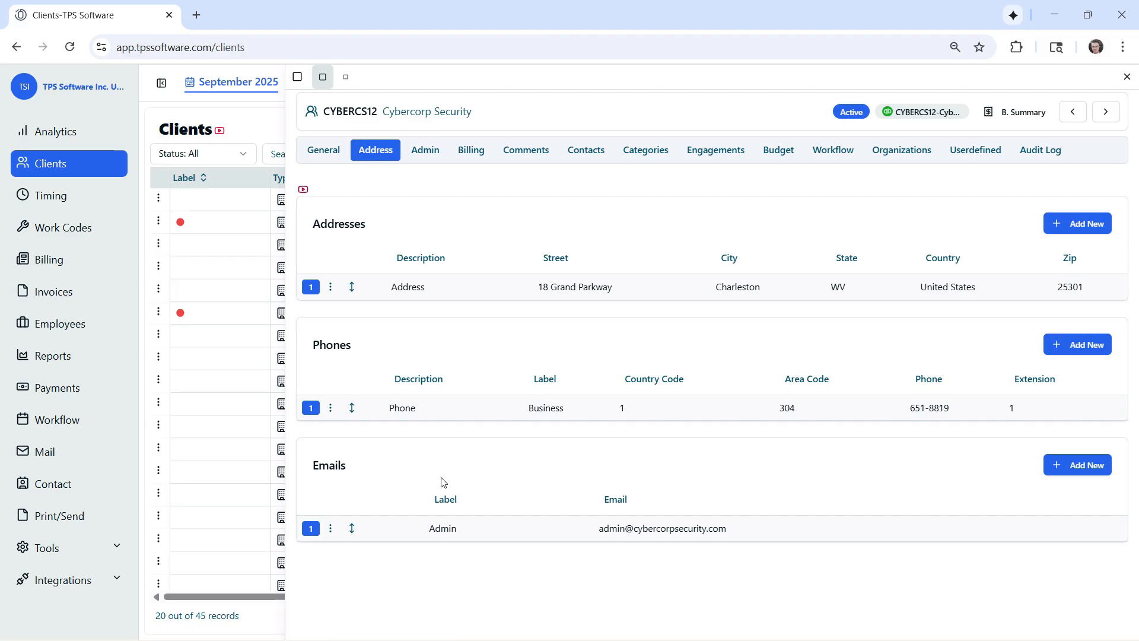
Start a new email entry for Cybercorp Security and create the email label Management for it
left_click(1054, 472)
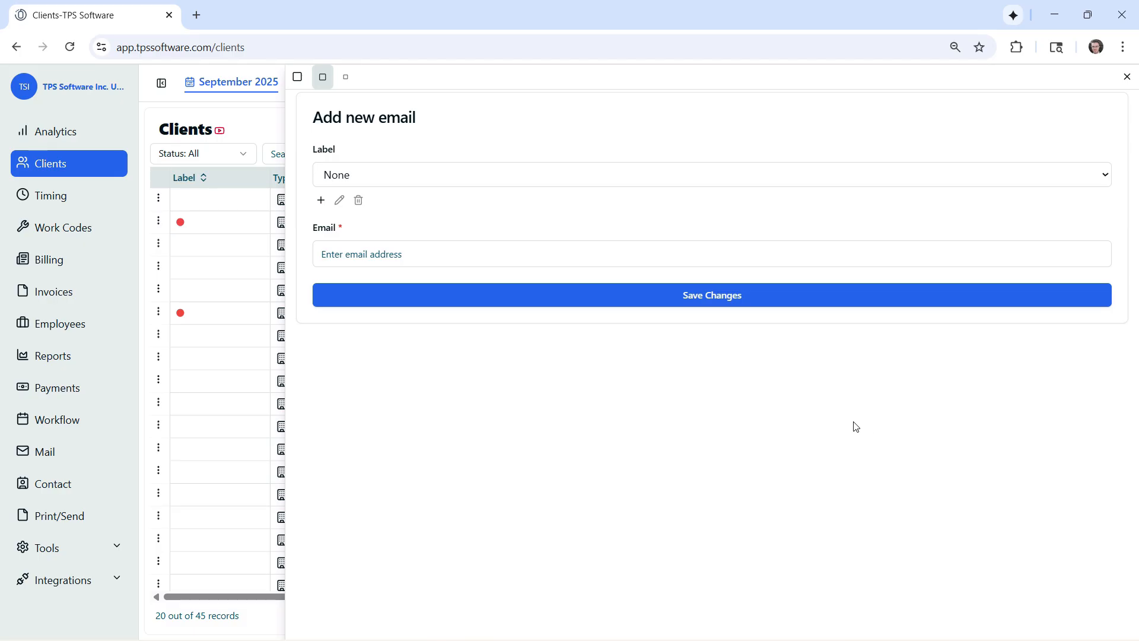
left_click(493, 176)
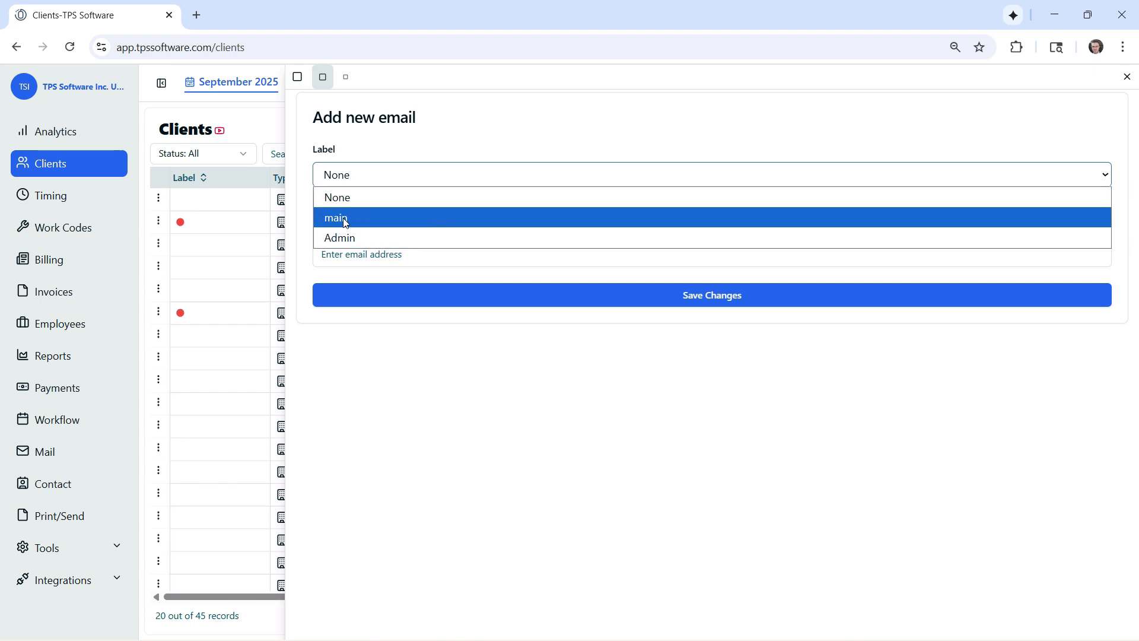
left_click(442, 159)
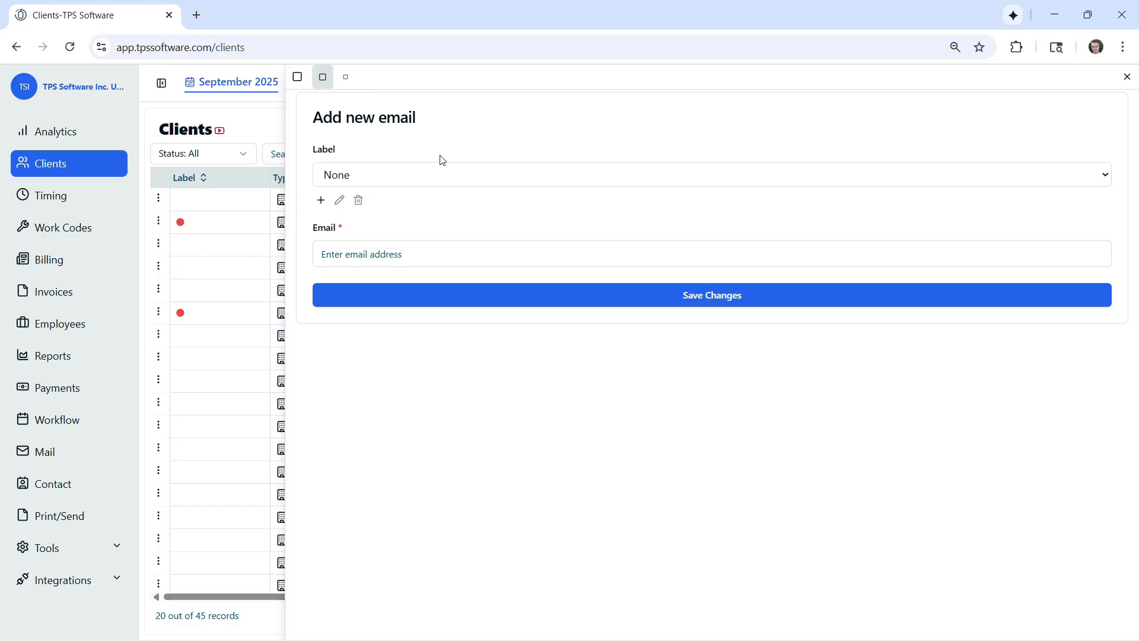
left_click(321, 200)
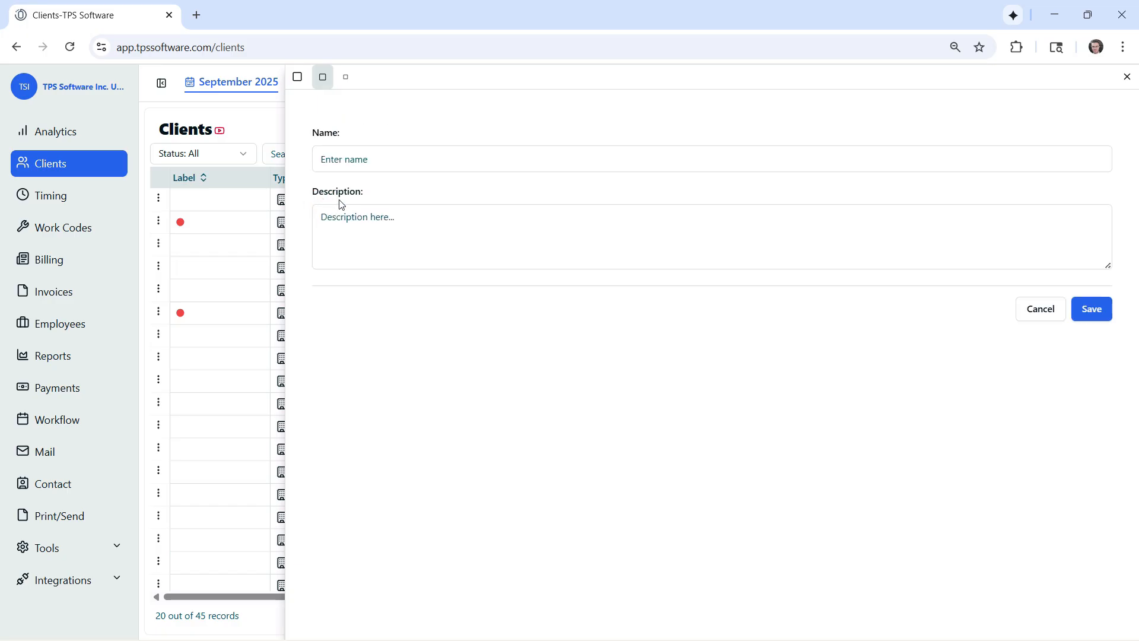
left_click(371, 159)
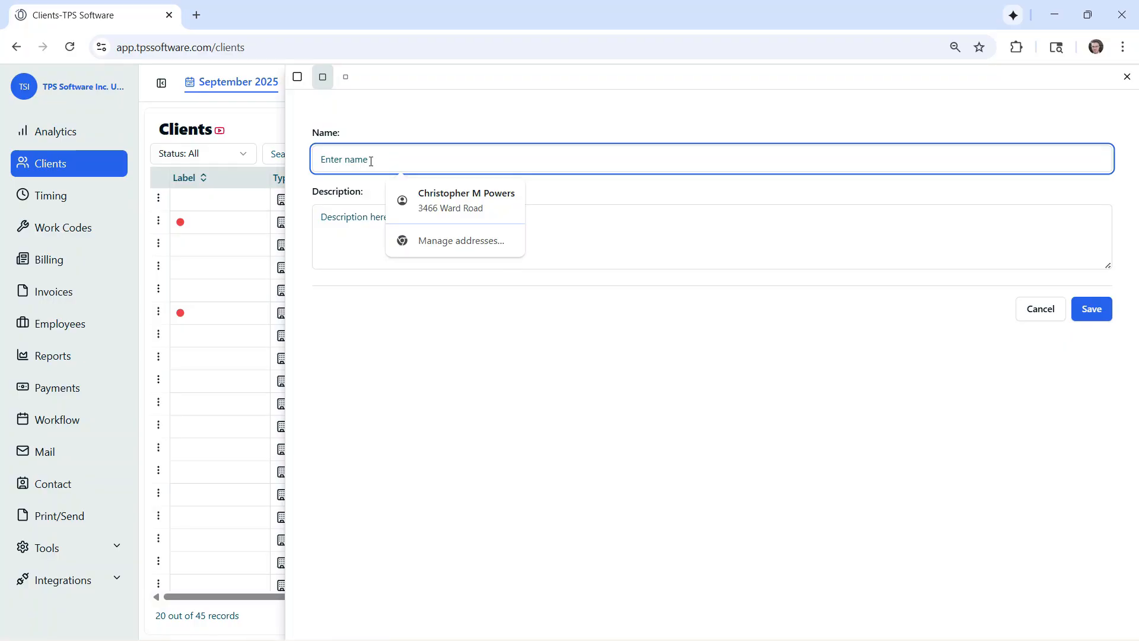
type("Management")
left_click(1092, 310)
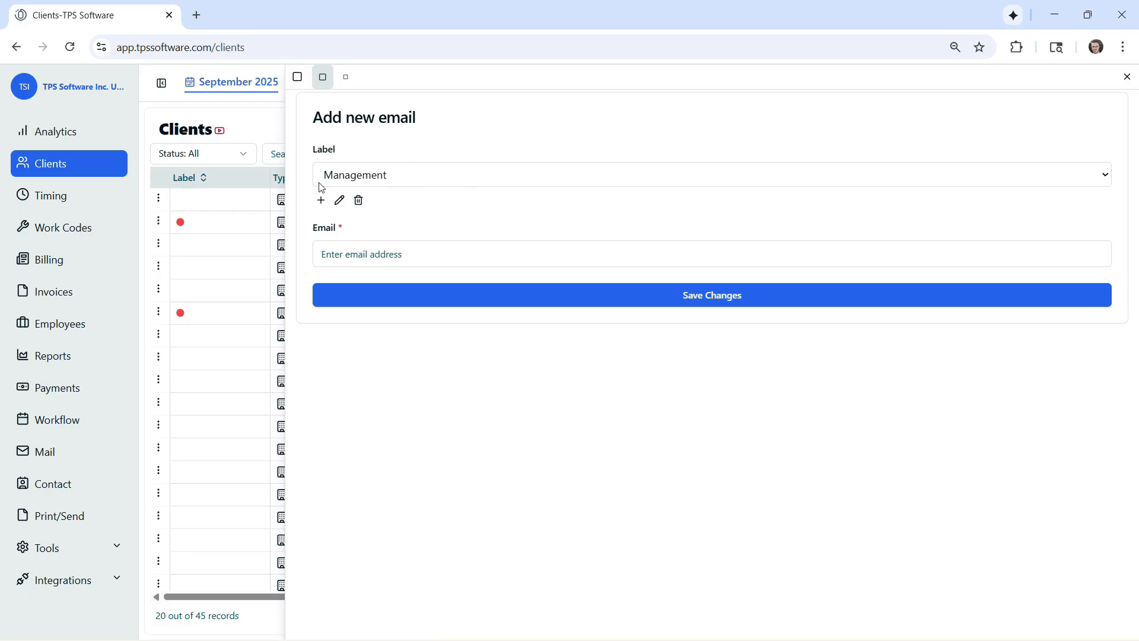
Enter the client's management email address, save the entry, and move it to first place in the email list
left_click(404, 254)
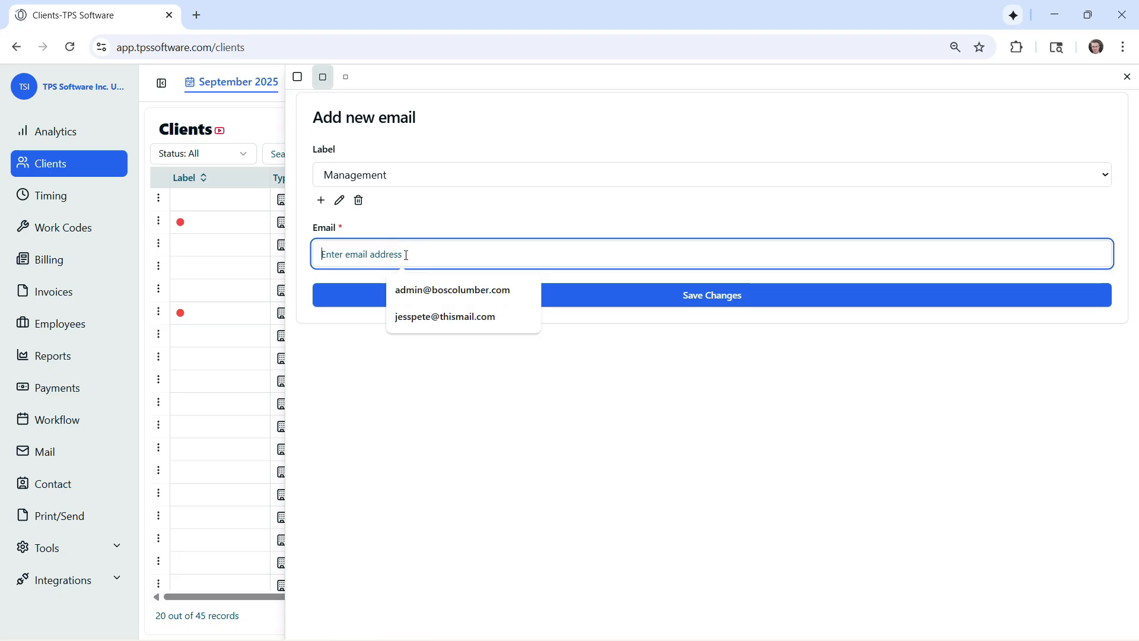
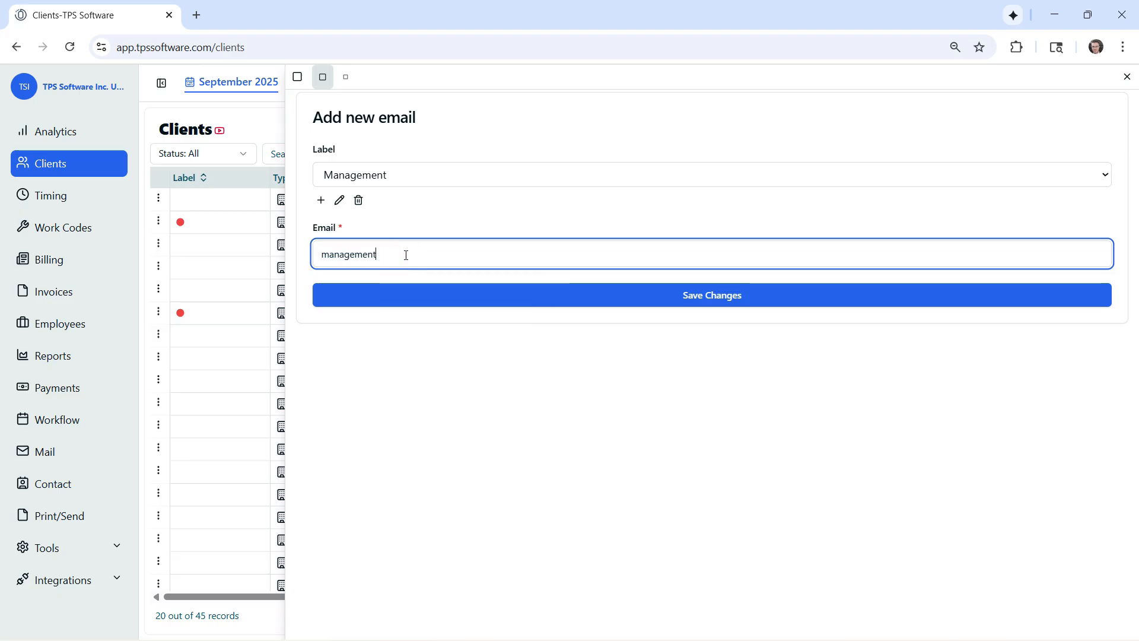
left_click(616, 296)
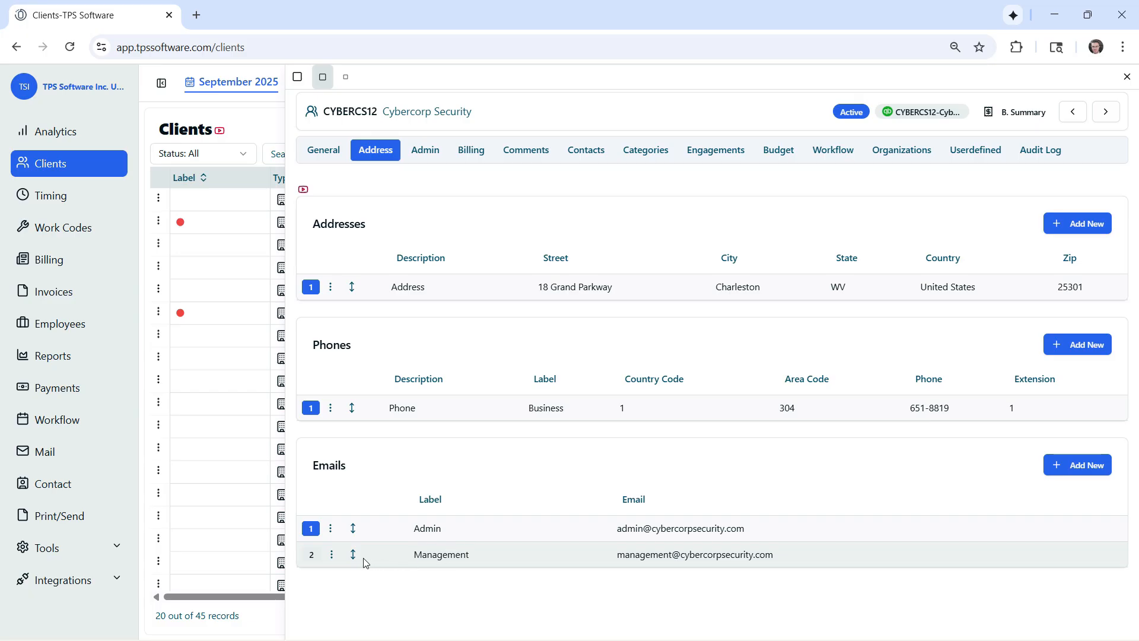
mouse_move(352, 557)
left_mouse_down()
mouse_move(354, 531)
mouse_move(364, 543)
left_mouse_up()
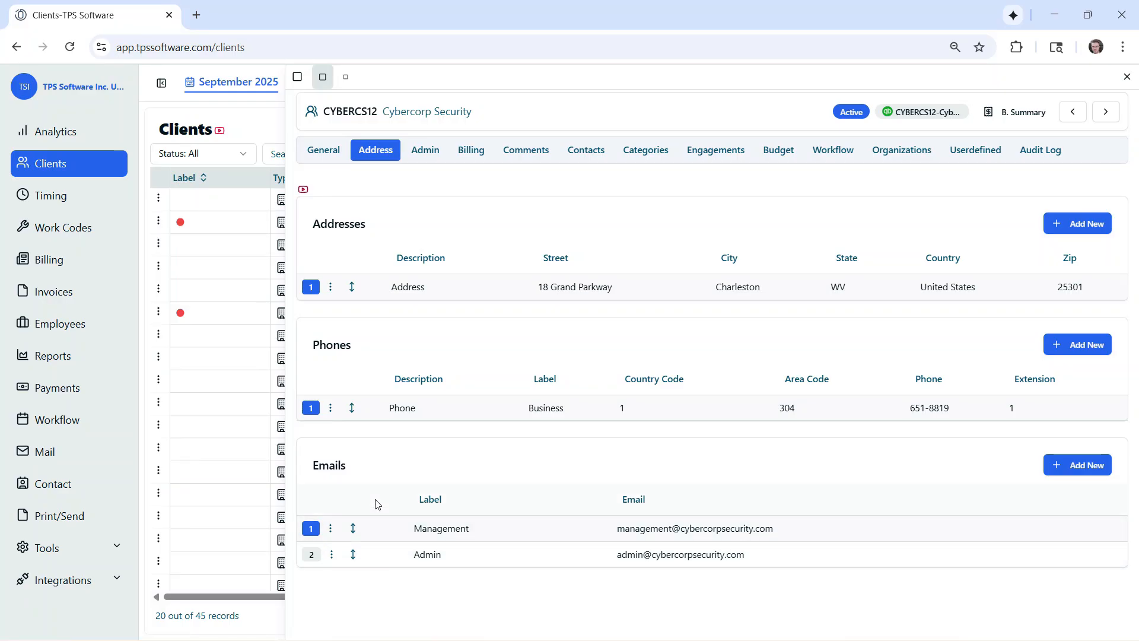
Examine Cybercorp Security's client contacts, comparing the Default row's Send Email setting with its Email and Email 2 columns
left_click(592, 153)
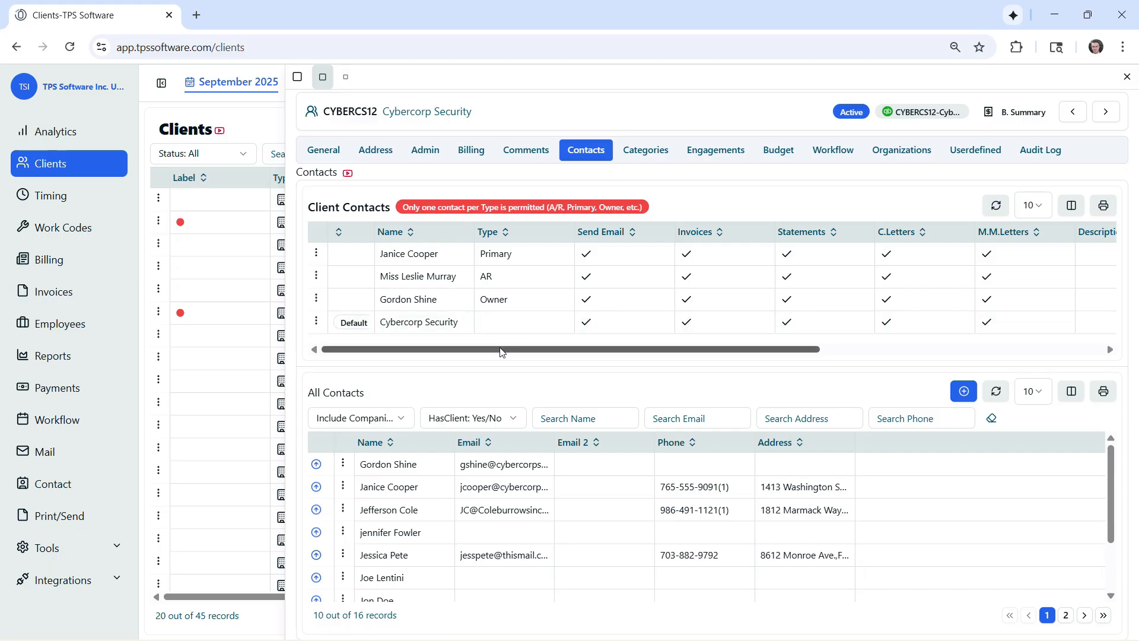
left_click_drag(500, 352, 803, 329)
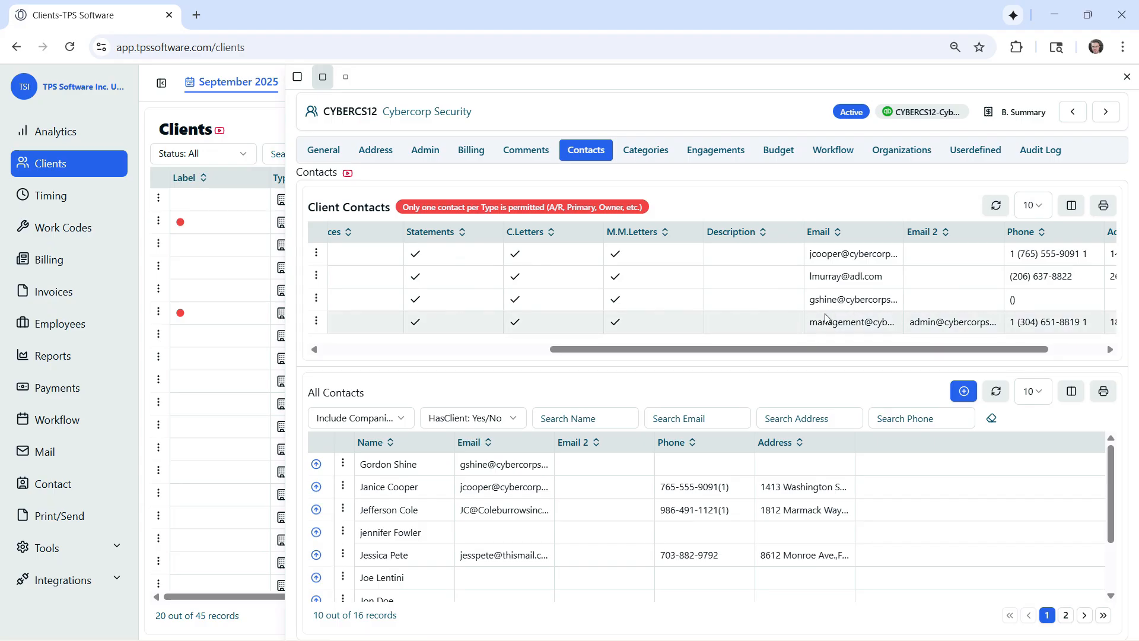
left_click_drag(857, 354, 542, 376)
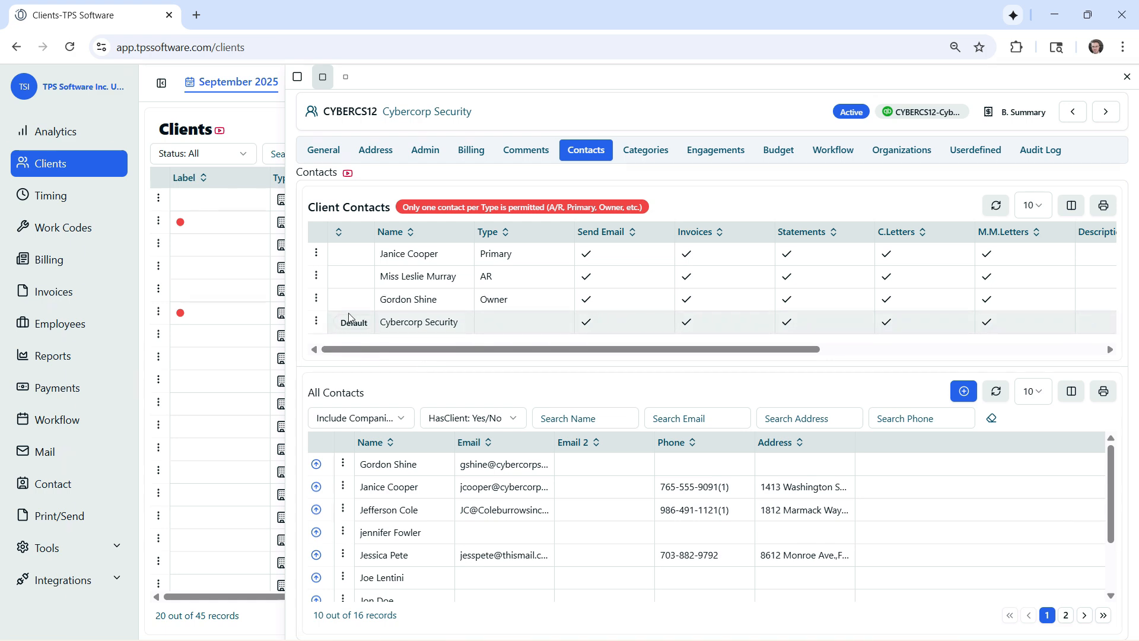
left_click(386, 350)
left_click_drag(387, 350, 799, 336)
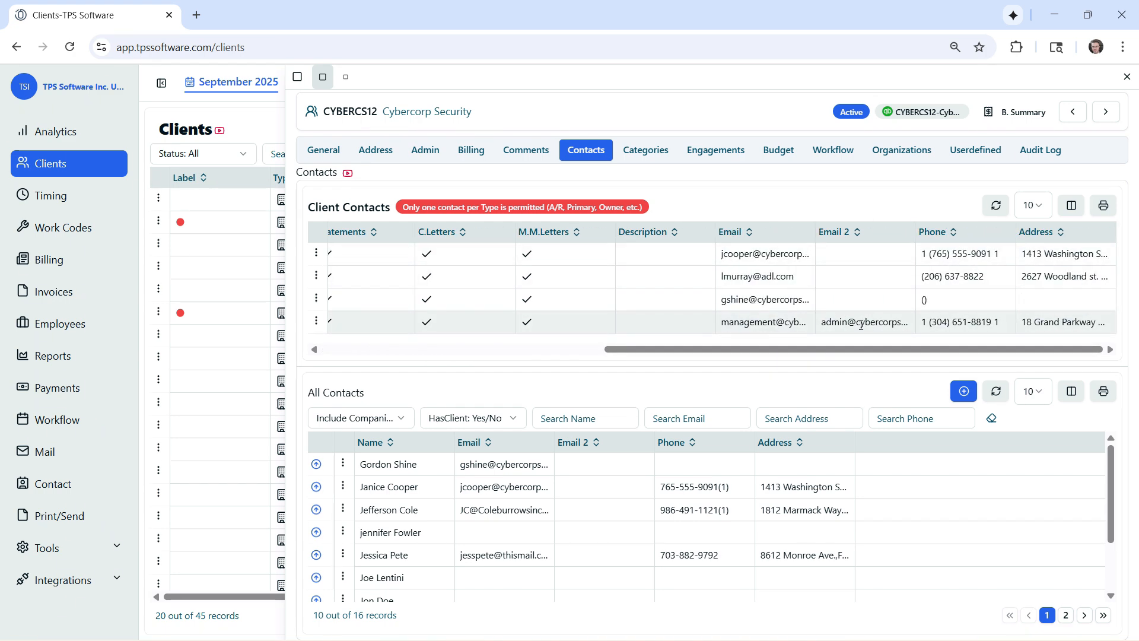
left_click_drag(831, 349, 547, 349)
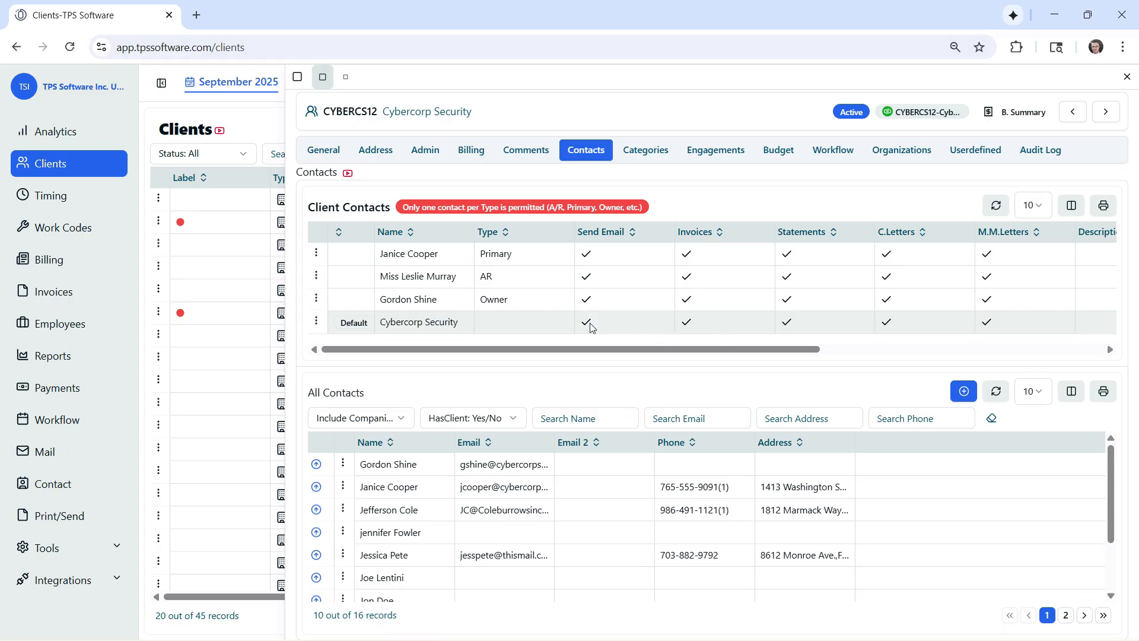
left_click_drag(536, 348, 849, 324)
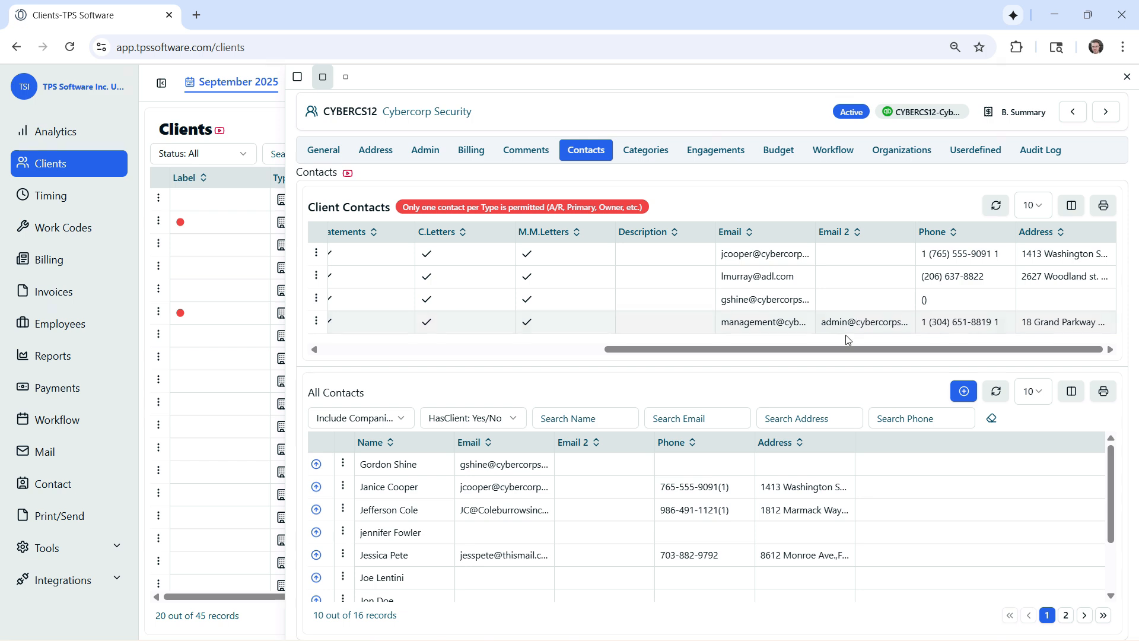
left_click_drag(841, 349, 545, 344)
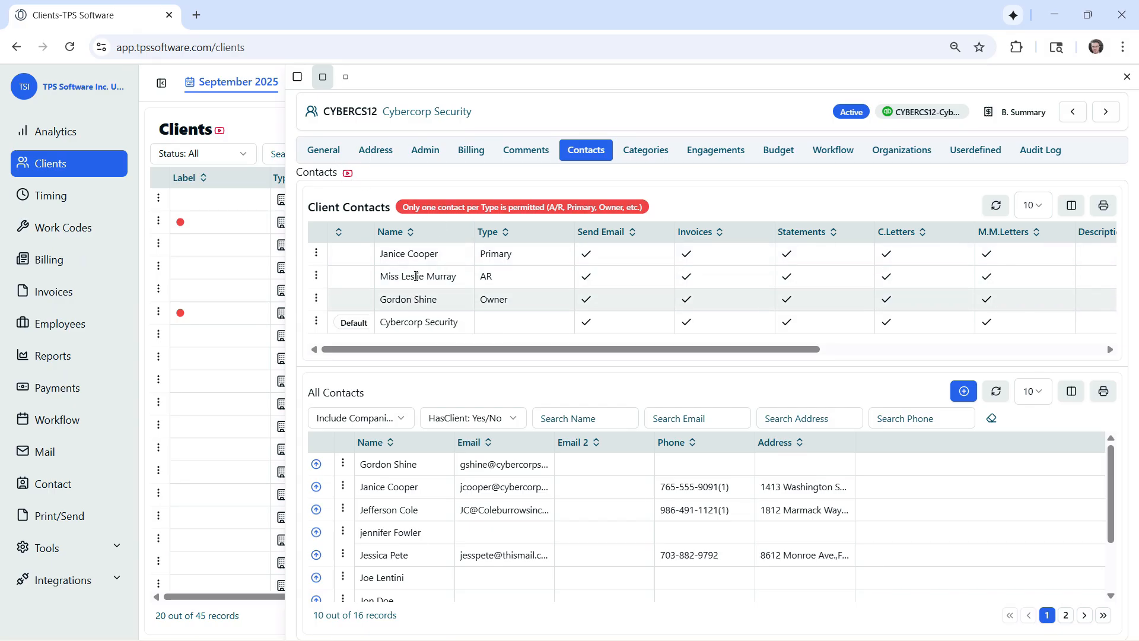
Return to Cybercorp Security's address details and close the client record
left_click(377, 158)
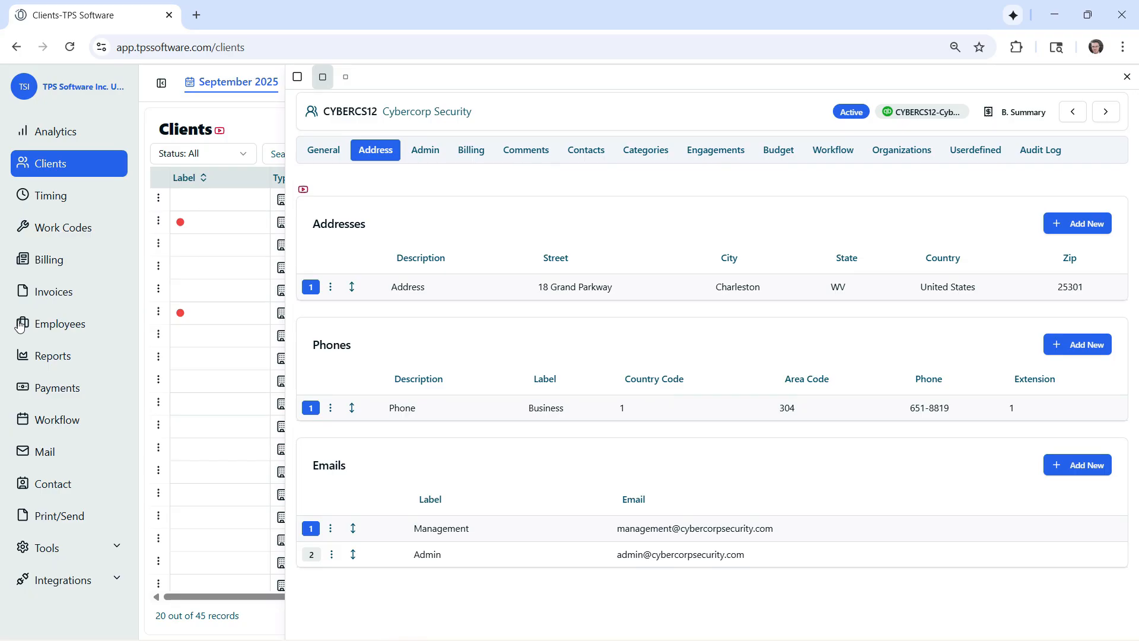
left_click(1127, 77)
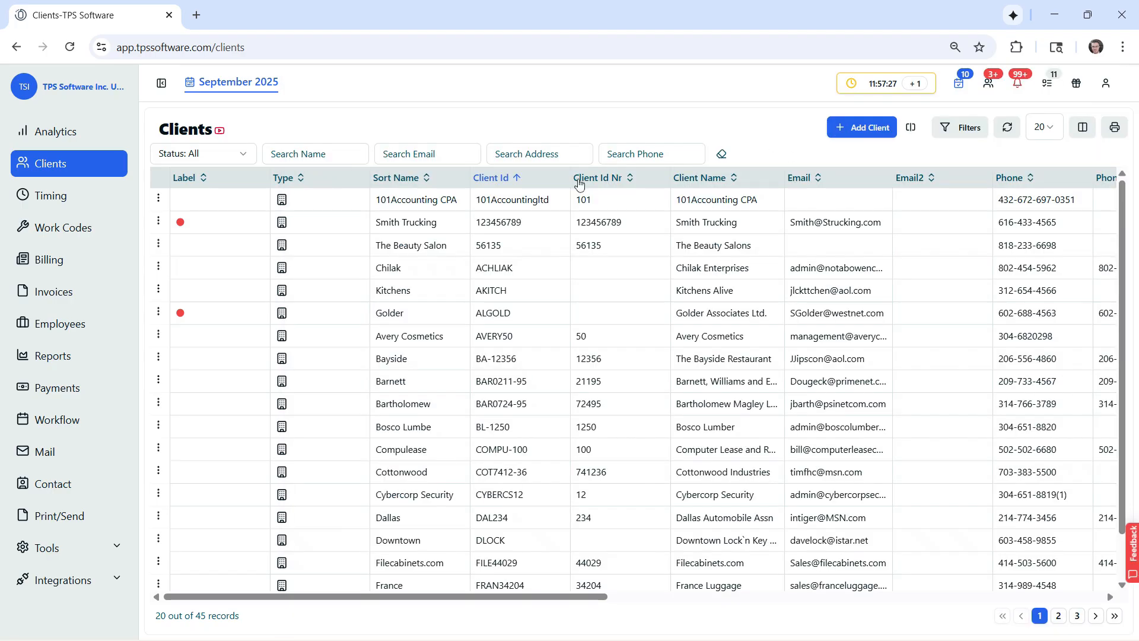
left_click(158, 270)
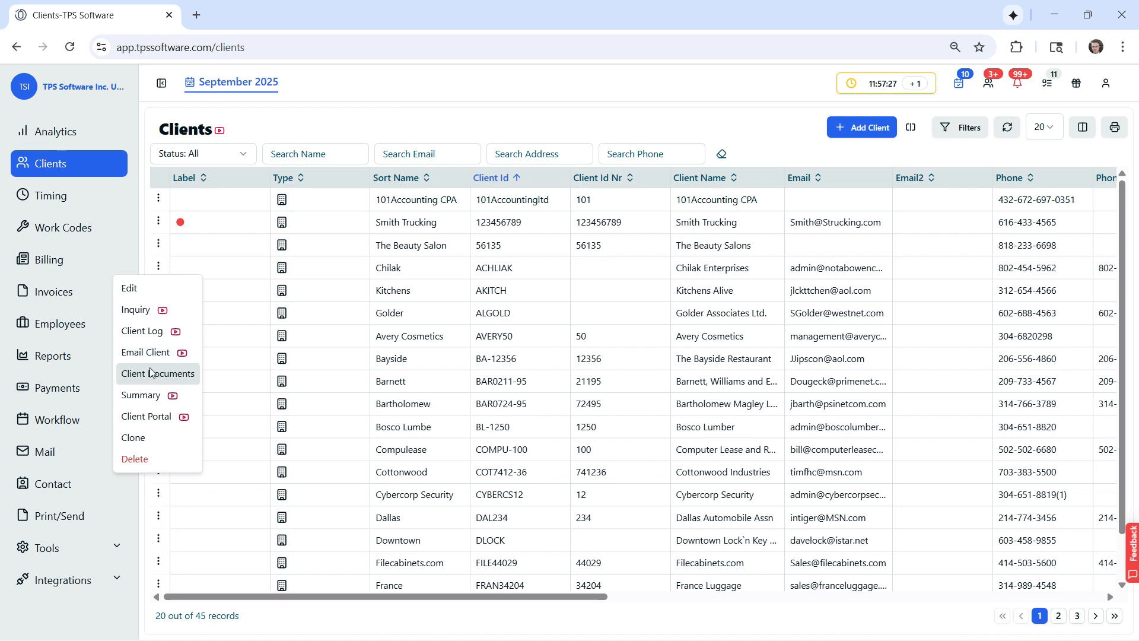
left_click(358, 110)
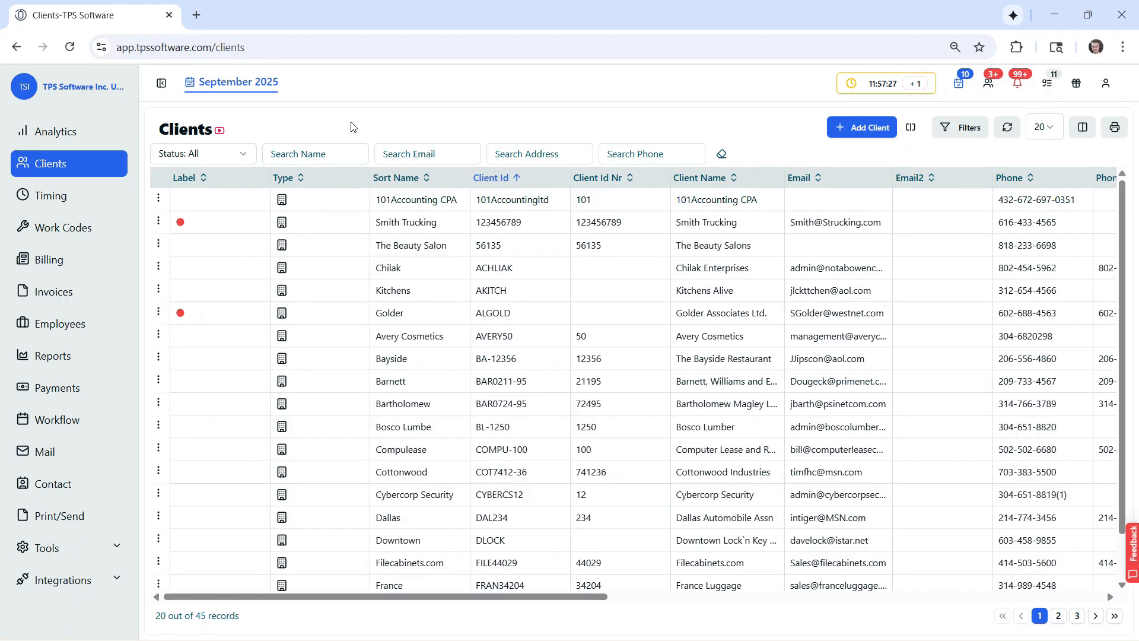
Open a client email for Bosco Lumber, view the contacts available as recipients, and close the email unsent
left_click(356, 432)
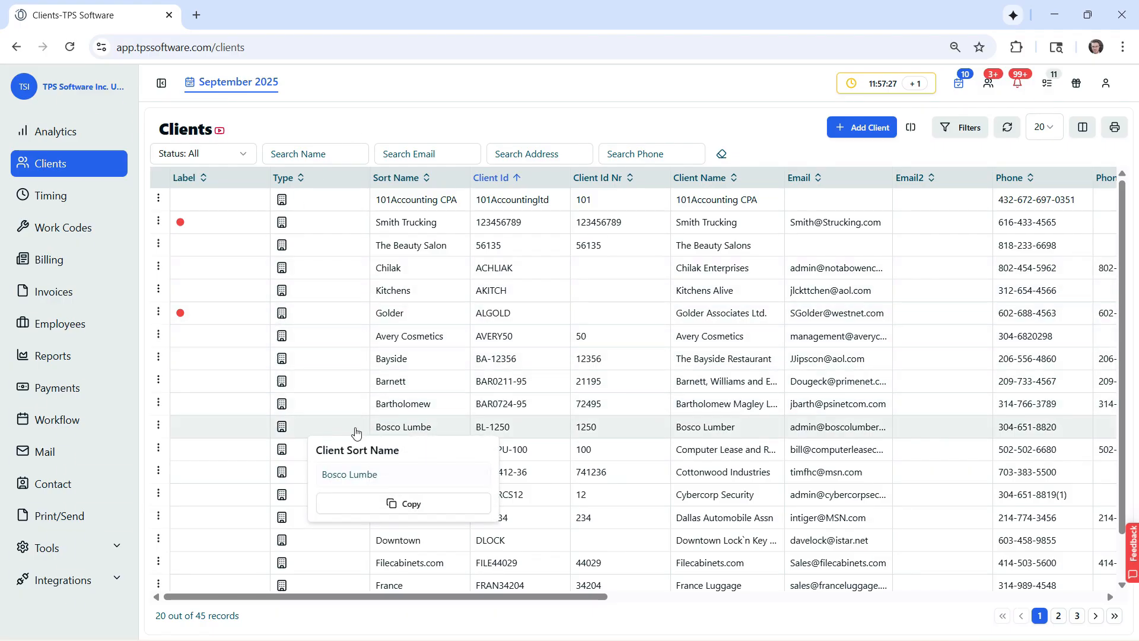
left_click(158, 426)
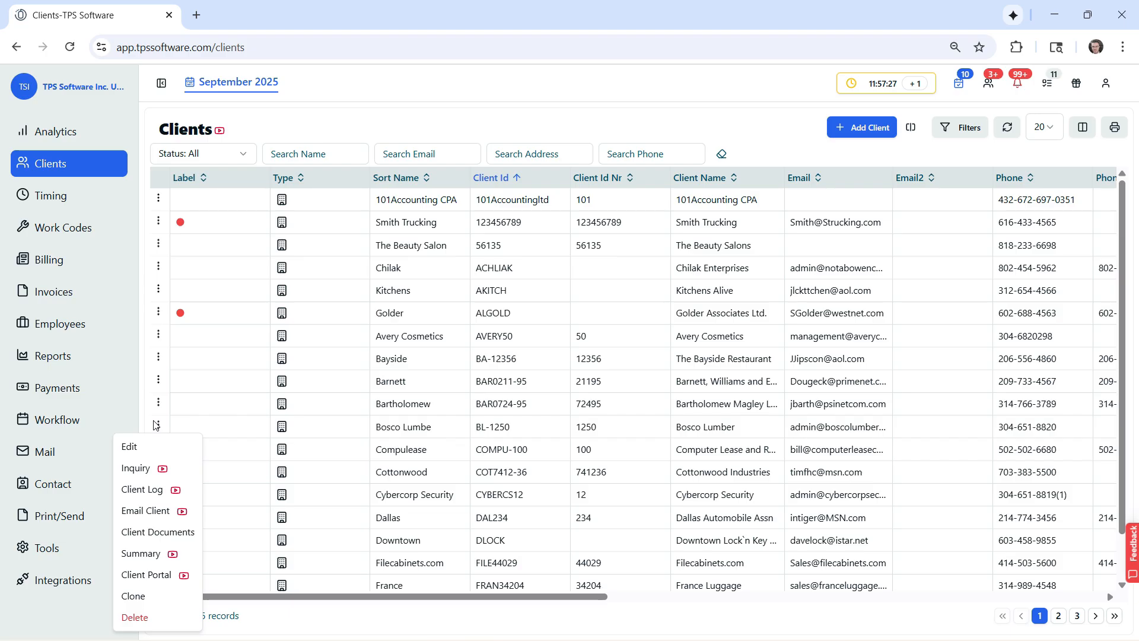
left_click(144, 510)
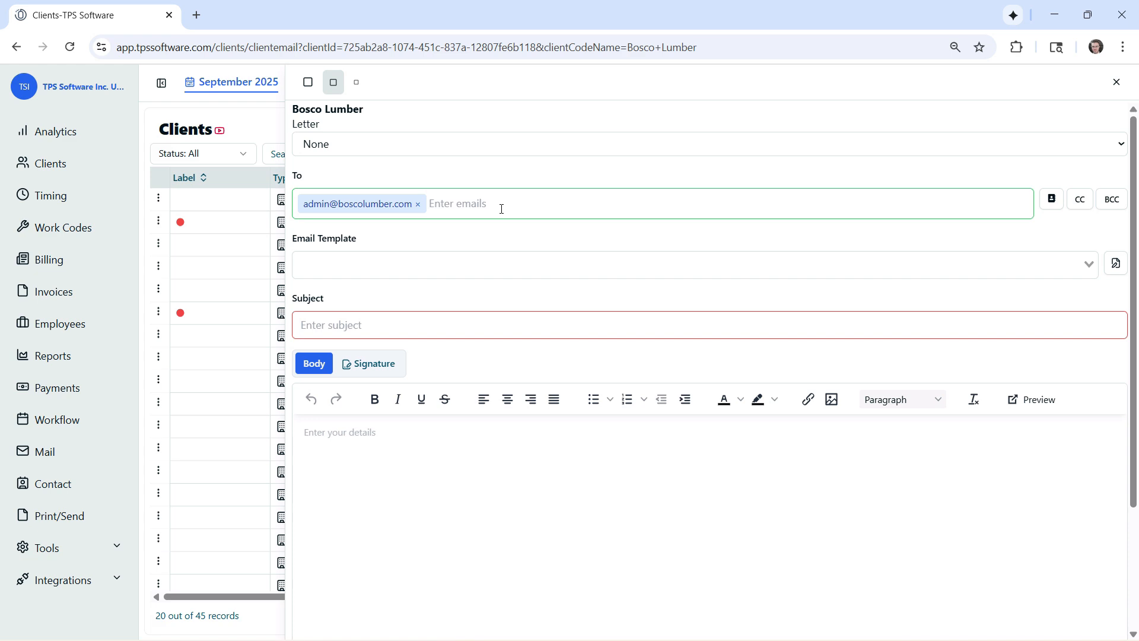
left_click(1055, 204)
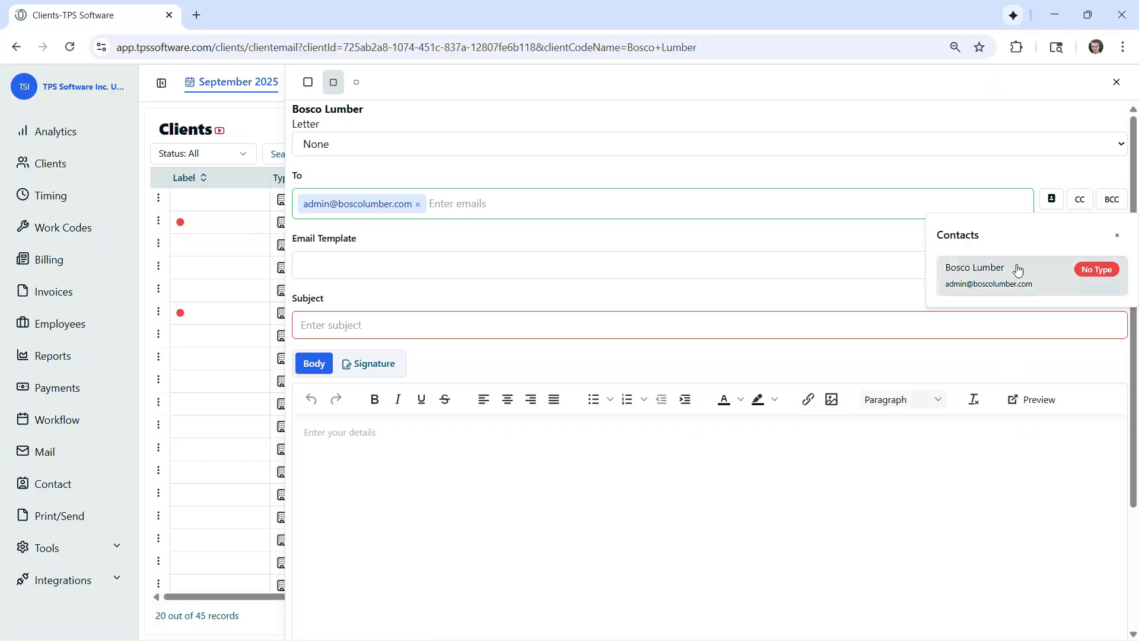
left_click(1052, 200)
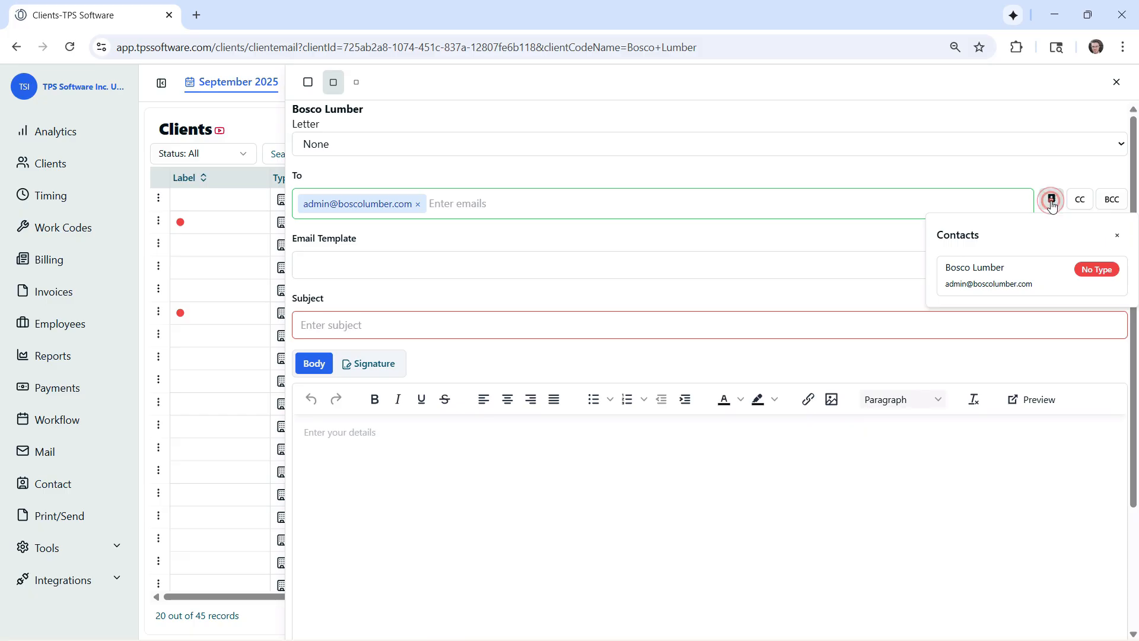
left_click(1117, 81)
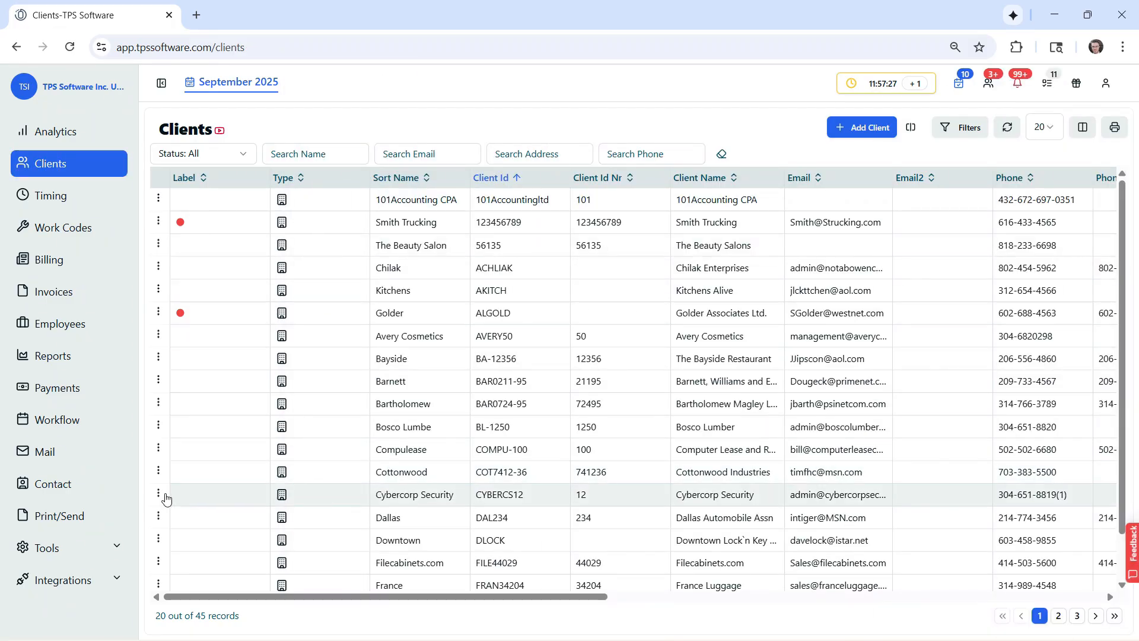
Open a client email for Cybercorp Security and display the contacts available as recipients
left_click(159, 496)
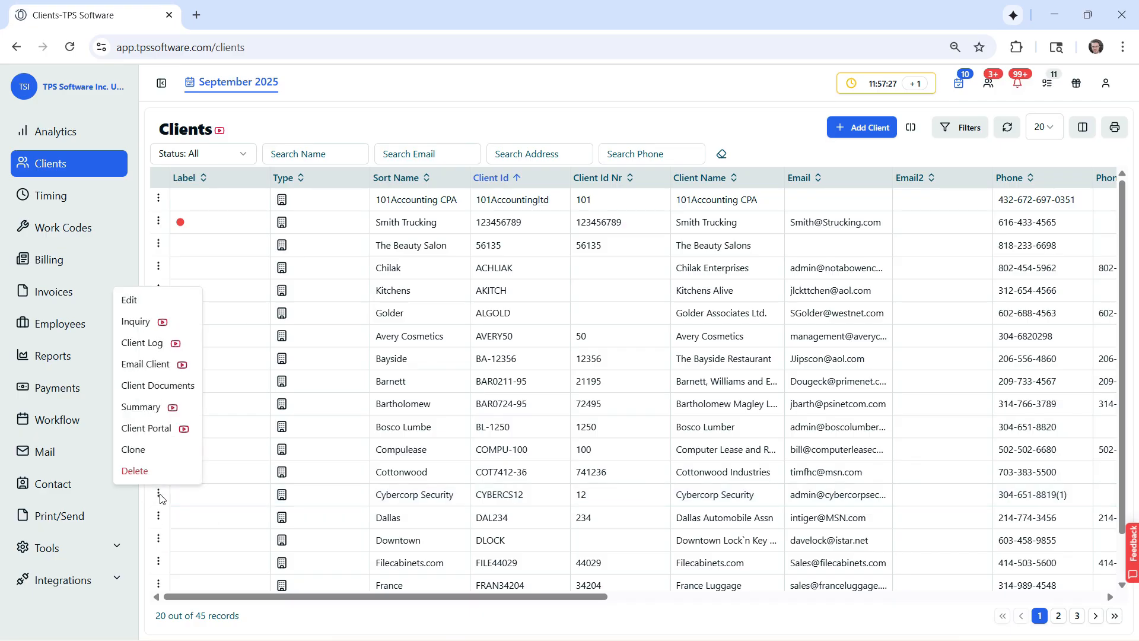
left_click(149, 368)
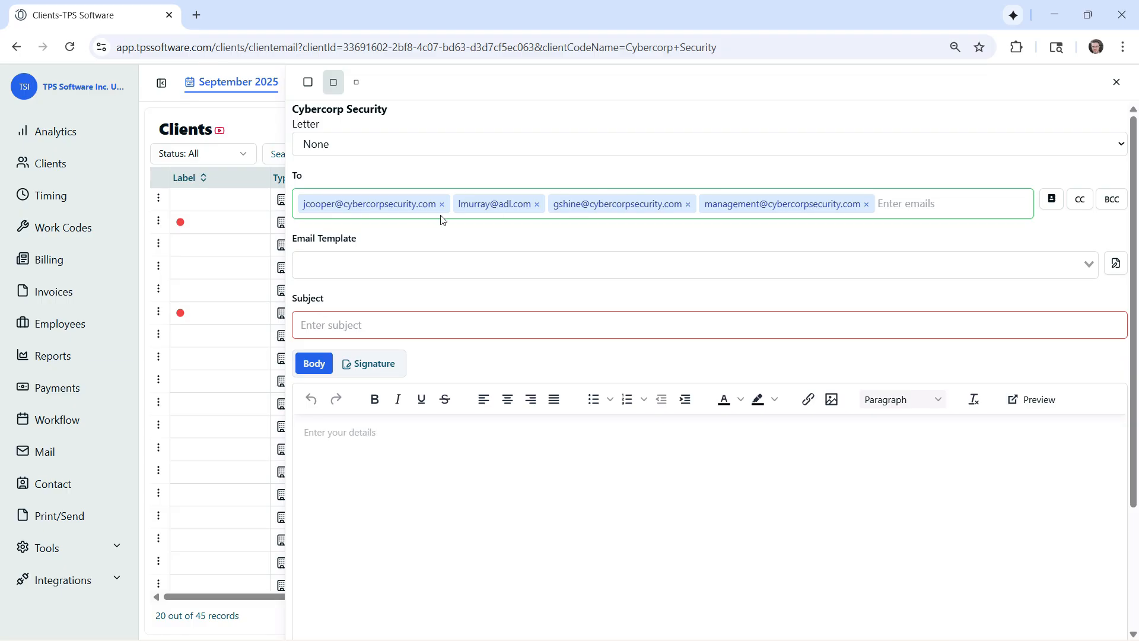
left_click(1051, 202)
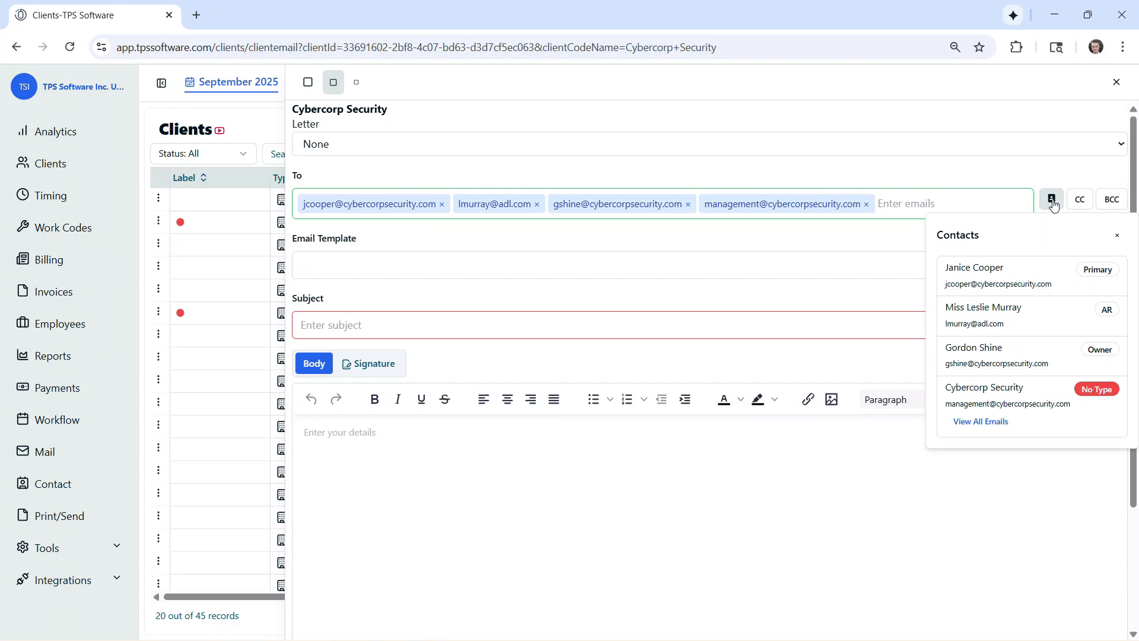
Remove the primary contact's email from the recipients, add it back from the contacts list, and close the email unsent
scroll(1006, 295, "down", 2)
scroll(1007, 300, "up", 2)
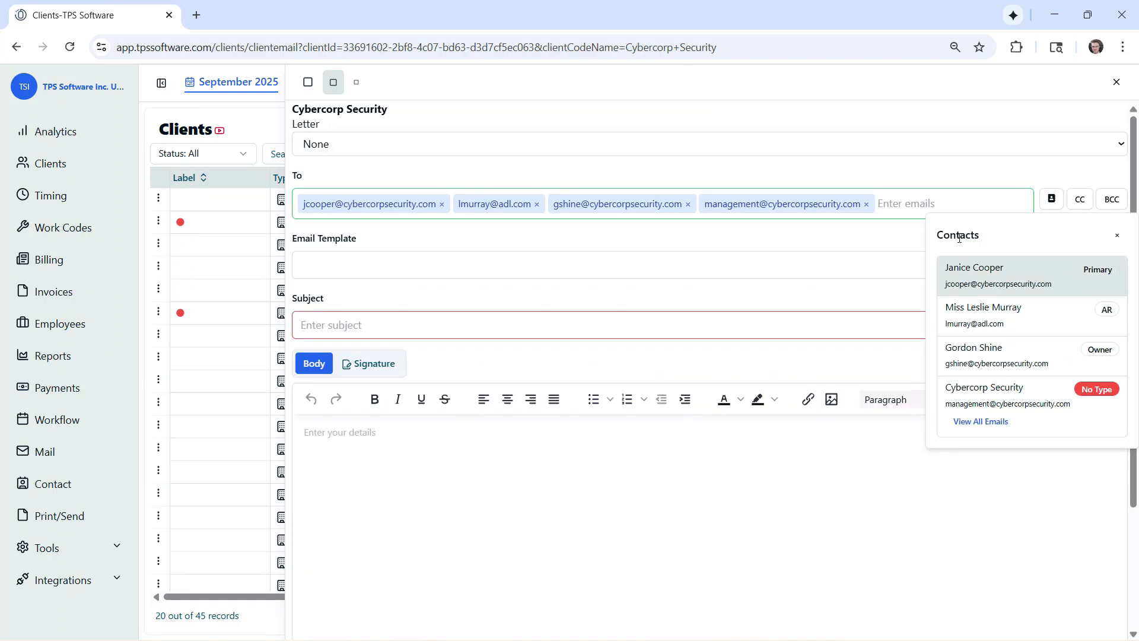
left_click(958, 182)
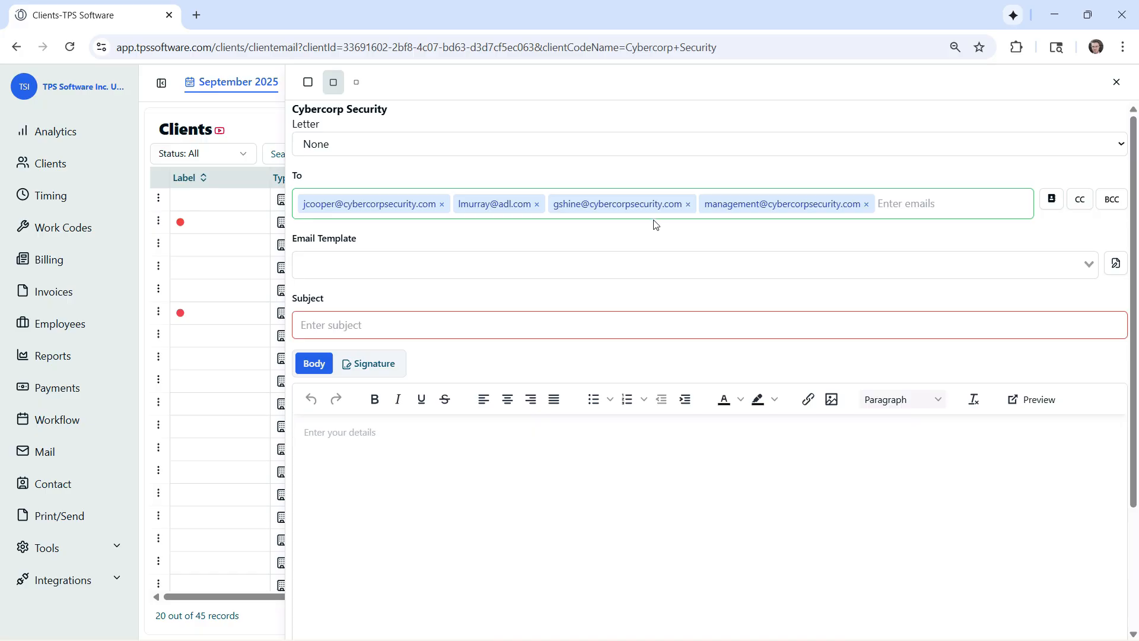
left_click(443, 205)
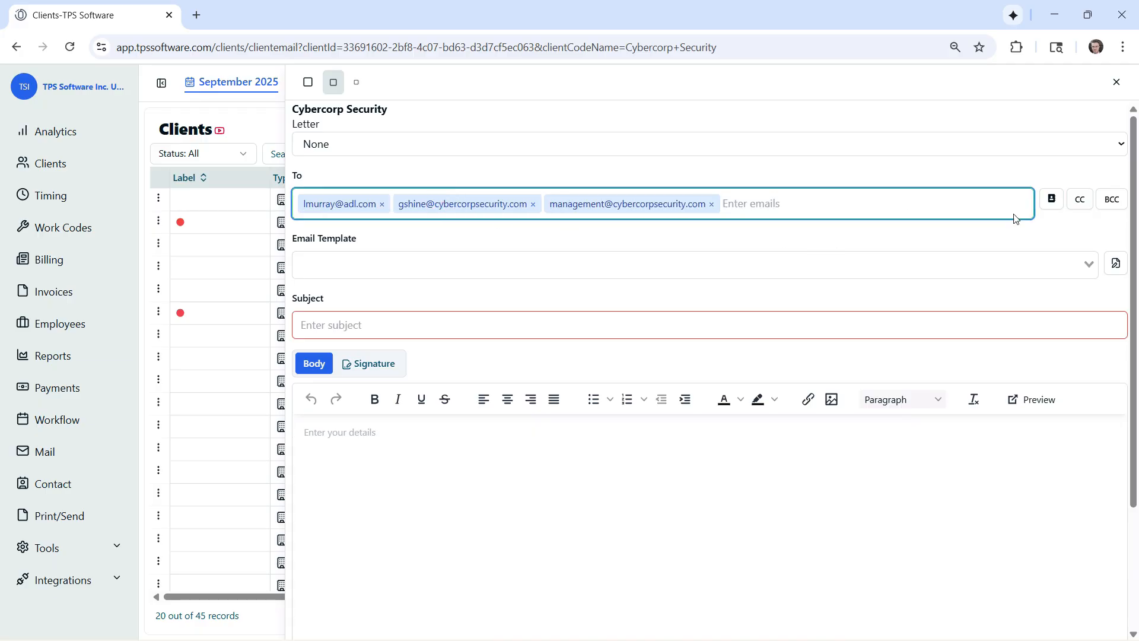
left_click(1052, 200)
left_click(1008, 266)
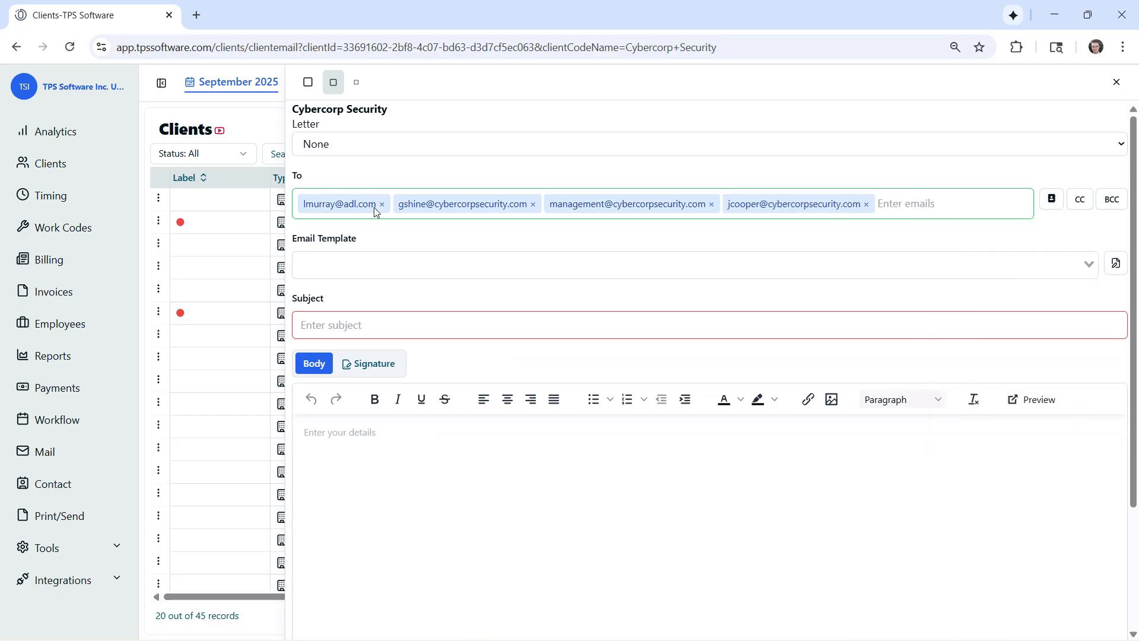
left_click(1116, 82)
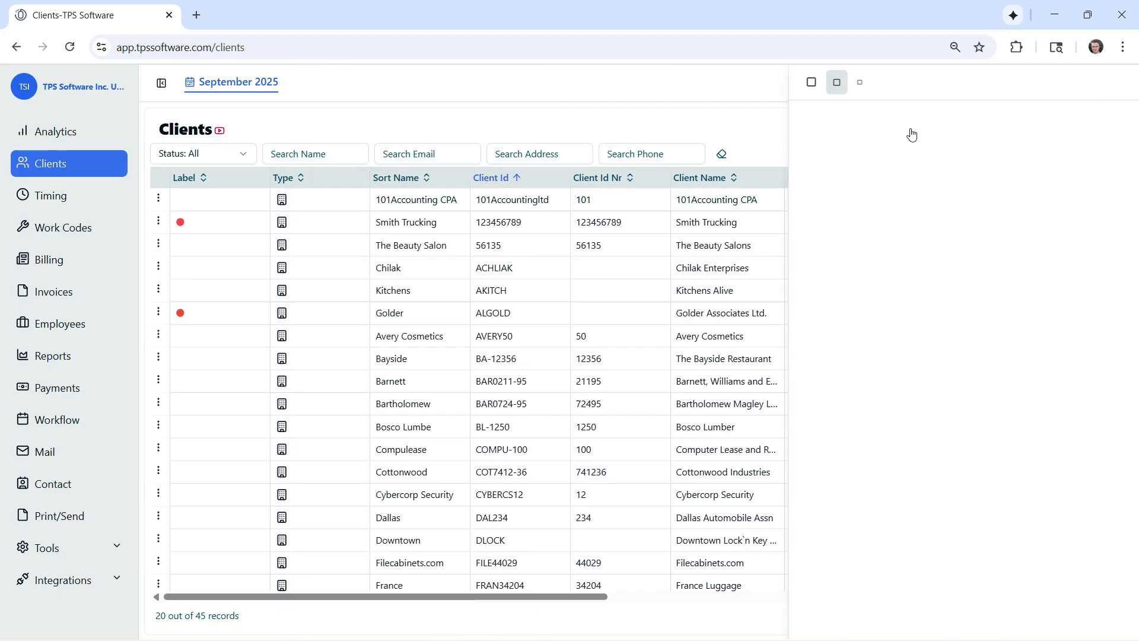
Open Cybercorp Security's client record at its address details and view the blank new-address form, closing the form without saving
left_click(158, 357)
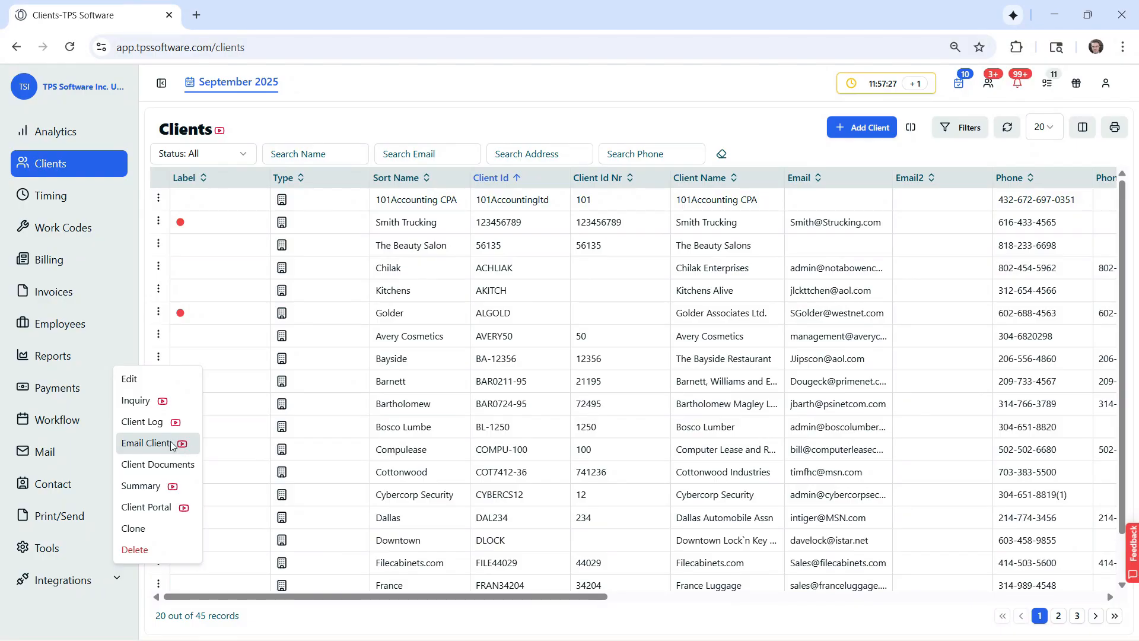
left_click(370, 133)
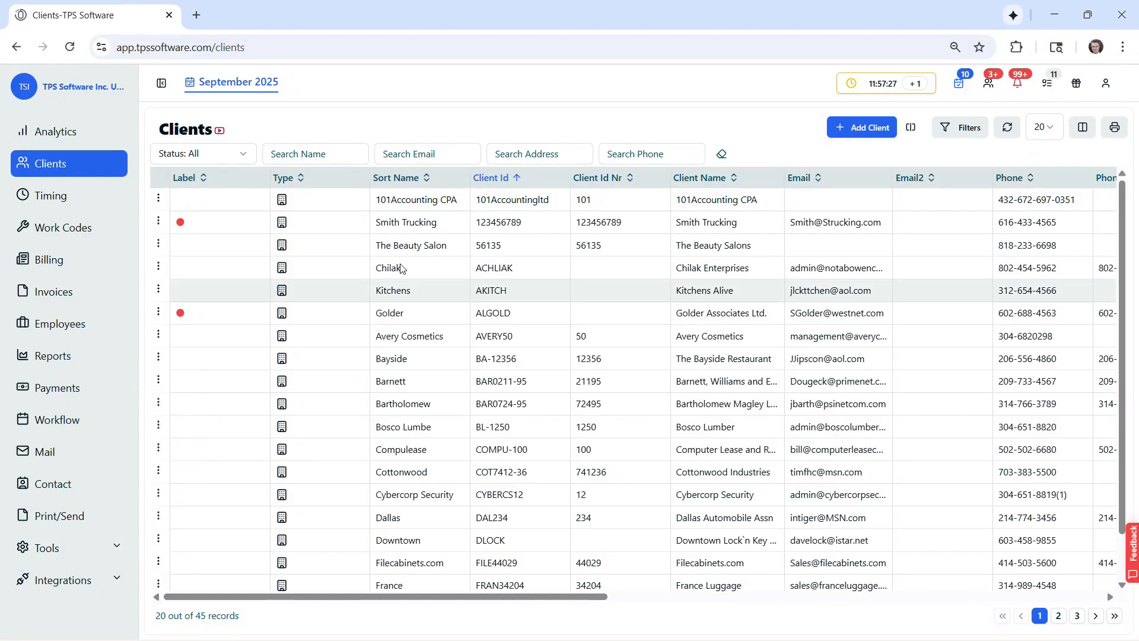
left_click(159, 494)
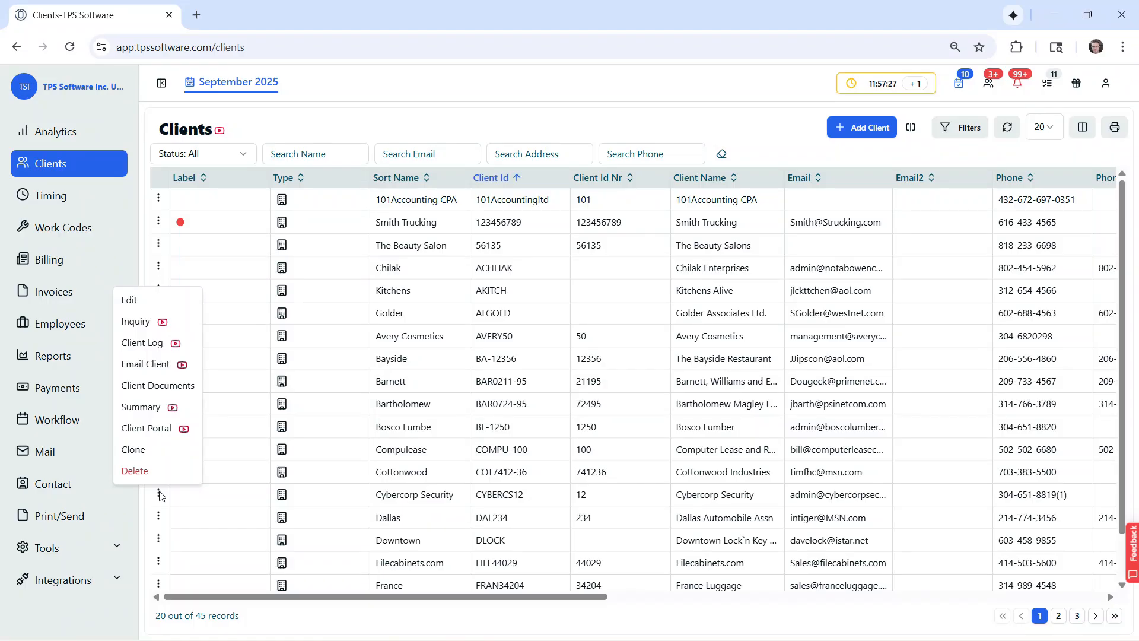
left_click(153, 298)
left_click(375, 150)
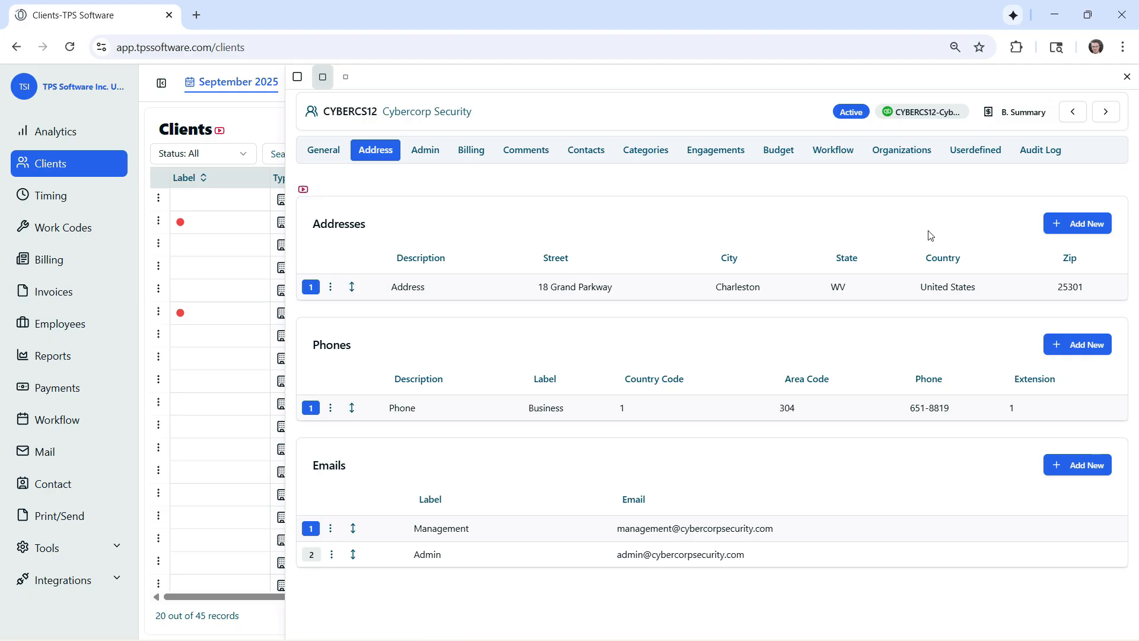
left_click(1056, 225)
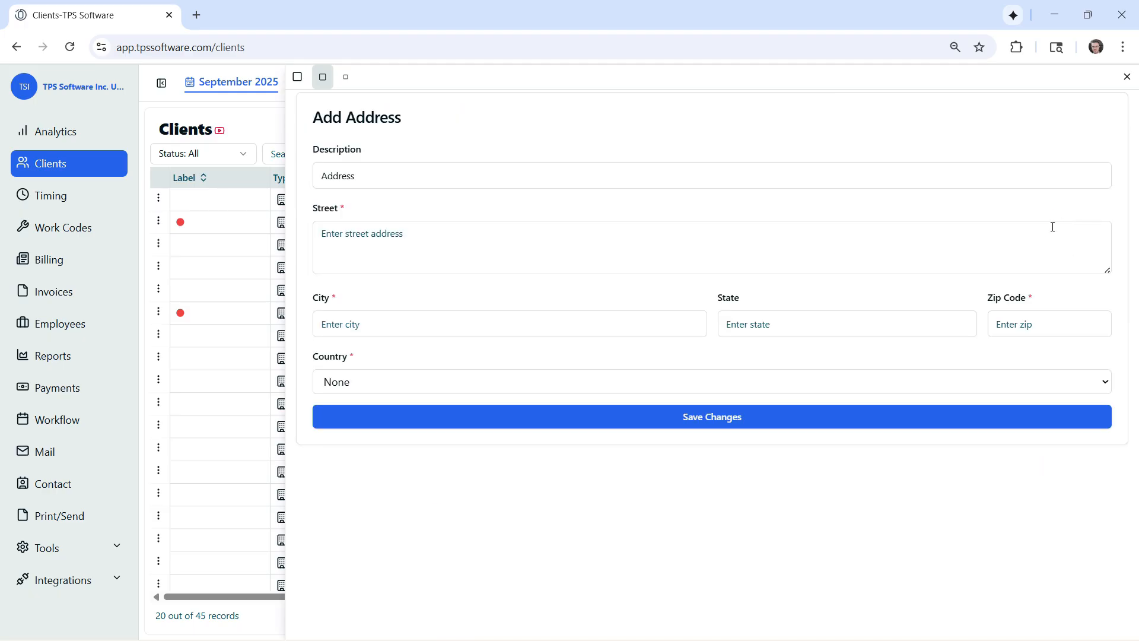
left_click(1122, 79)
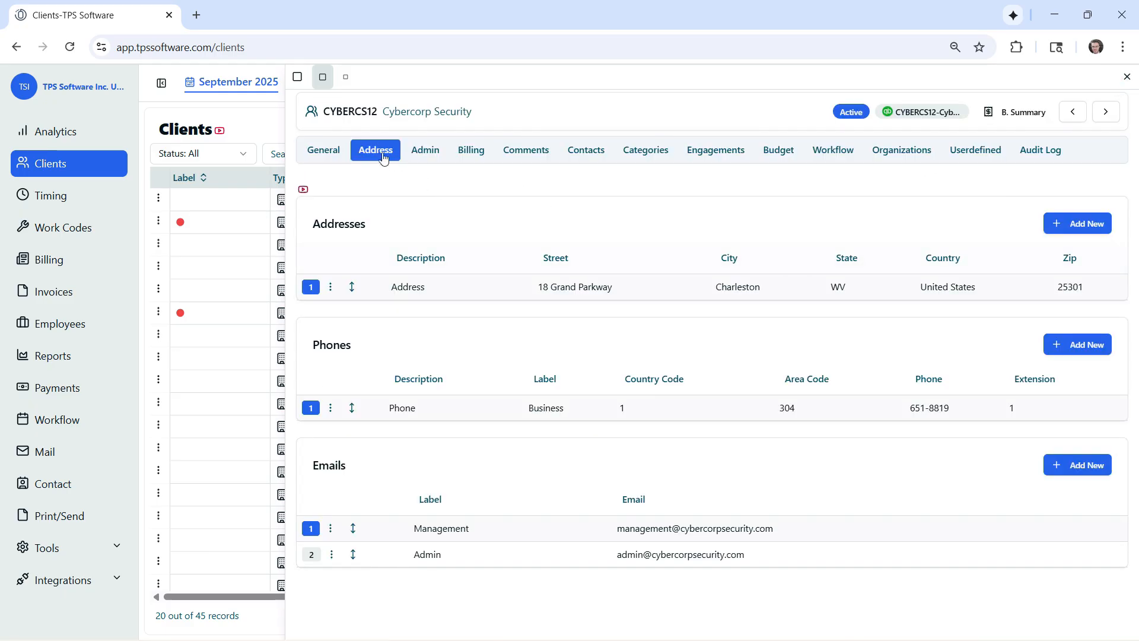